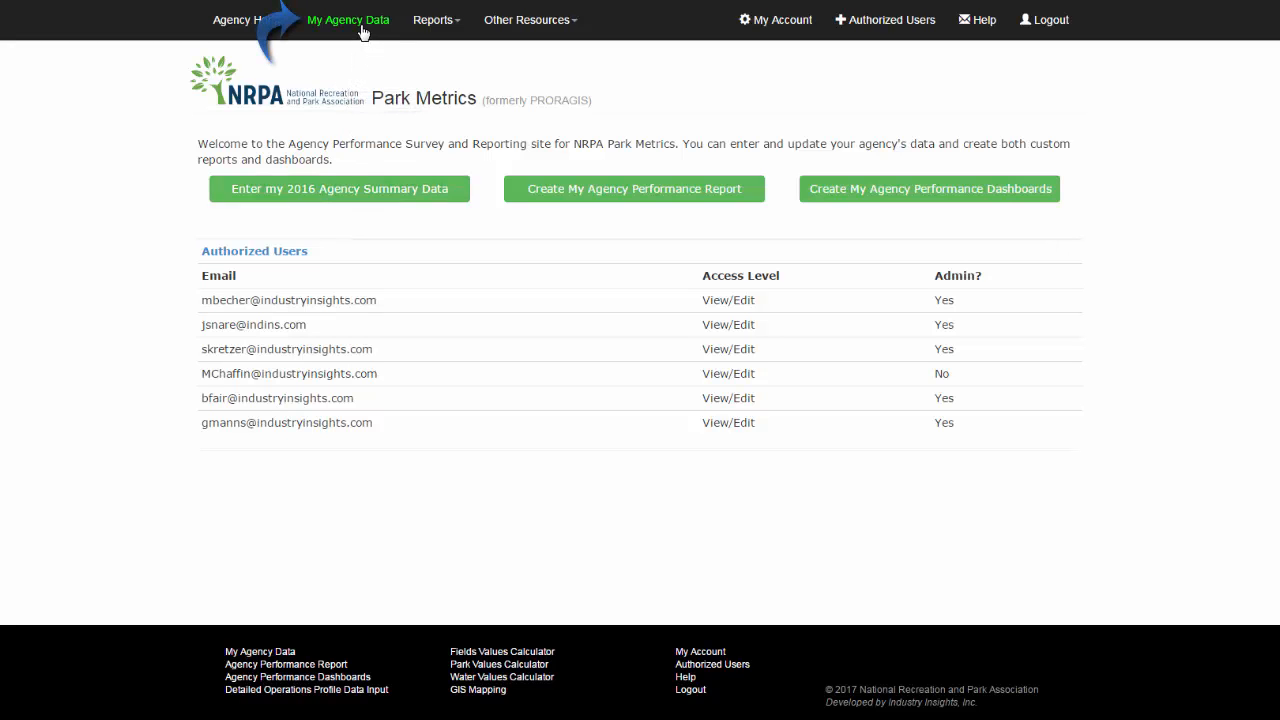
Open the agency data form for fiscal year 2016
{"action": "left_click", "coordinate": [362, 31]}
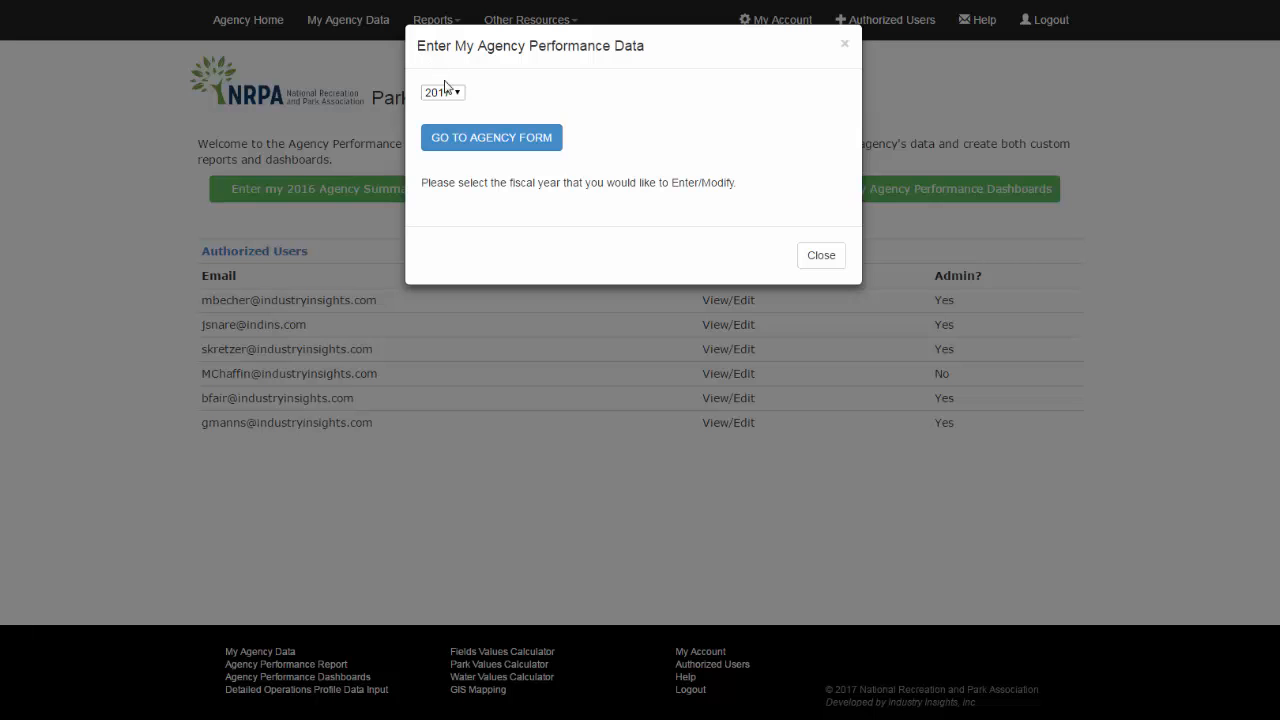
{"action": "left_click", "coordinate": [458, 93]}
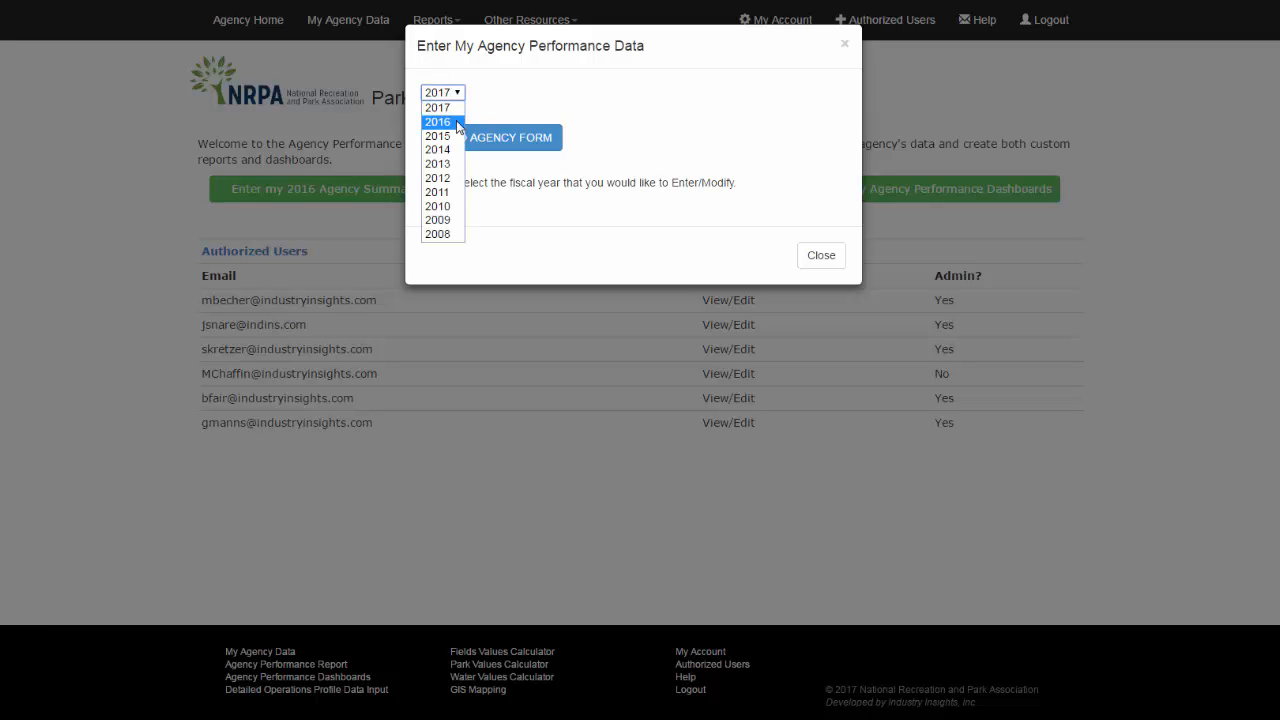
{"action": "left_click", "coordinate": [456, 121]}
{"action": "left_click", "coordinate": [469, 138]}
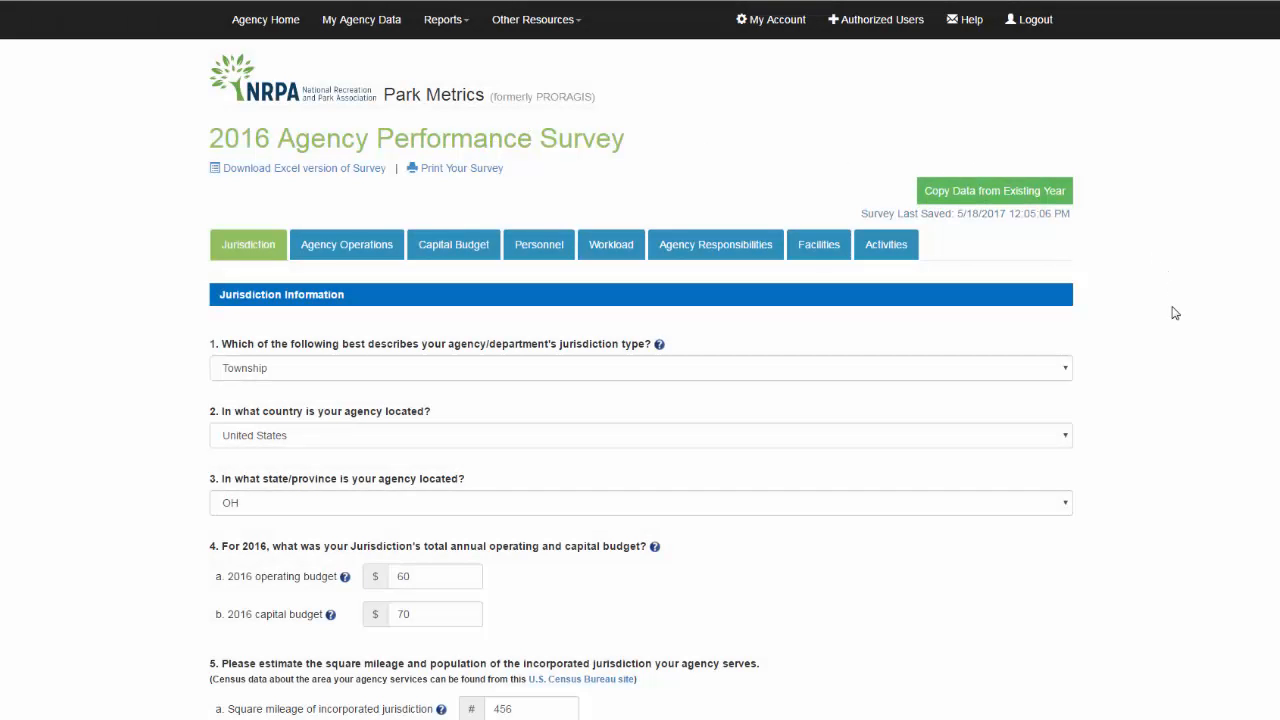
Browse the survey's Jurisdiction and Agency Operations sections and advance to the Capital Budget section
{"action": "scroll", "coordinate": [1138, 308], "scroll_direction": "down", "scroll_amount": 3}
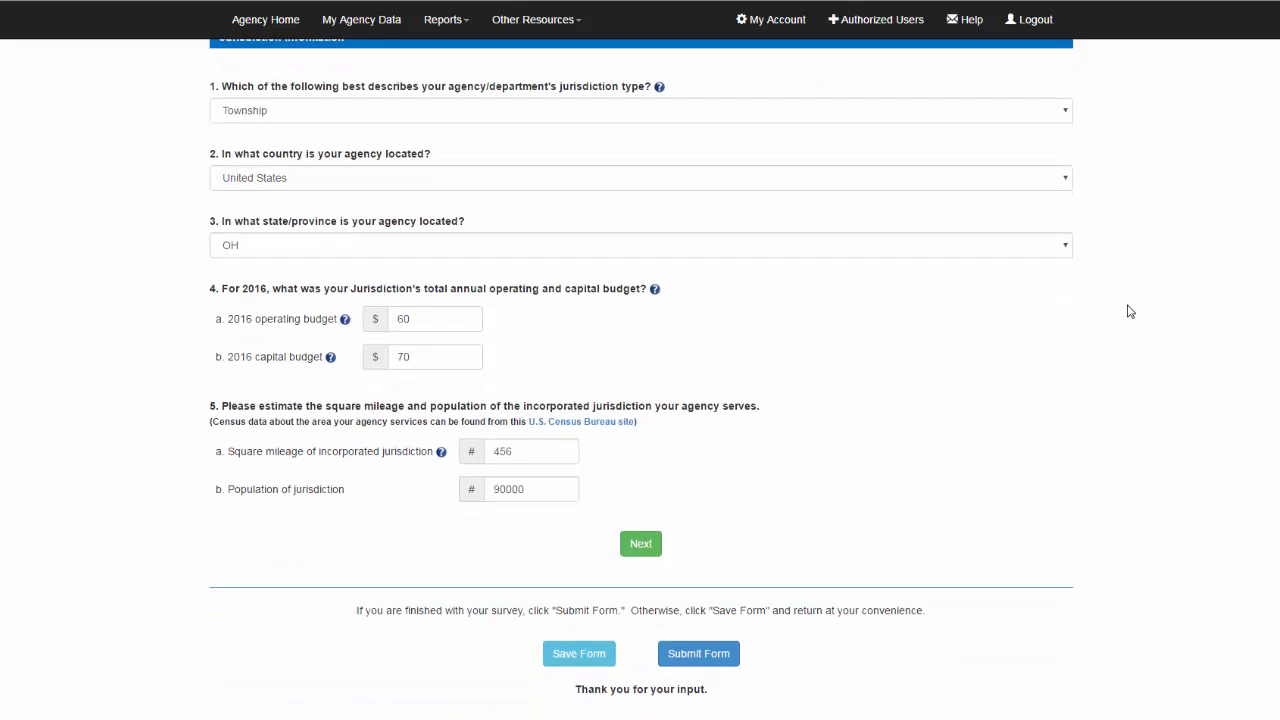
{"action": "scroll", "coordinate": [1130, 311], "scroll_direction": "up", "scroll_amount": 3}
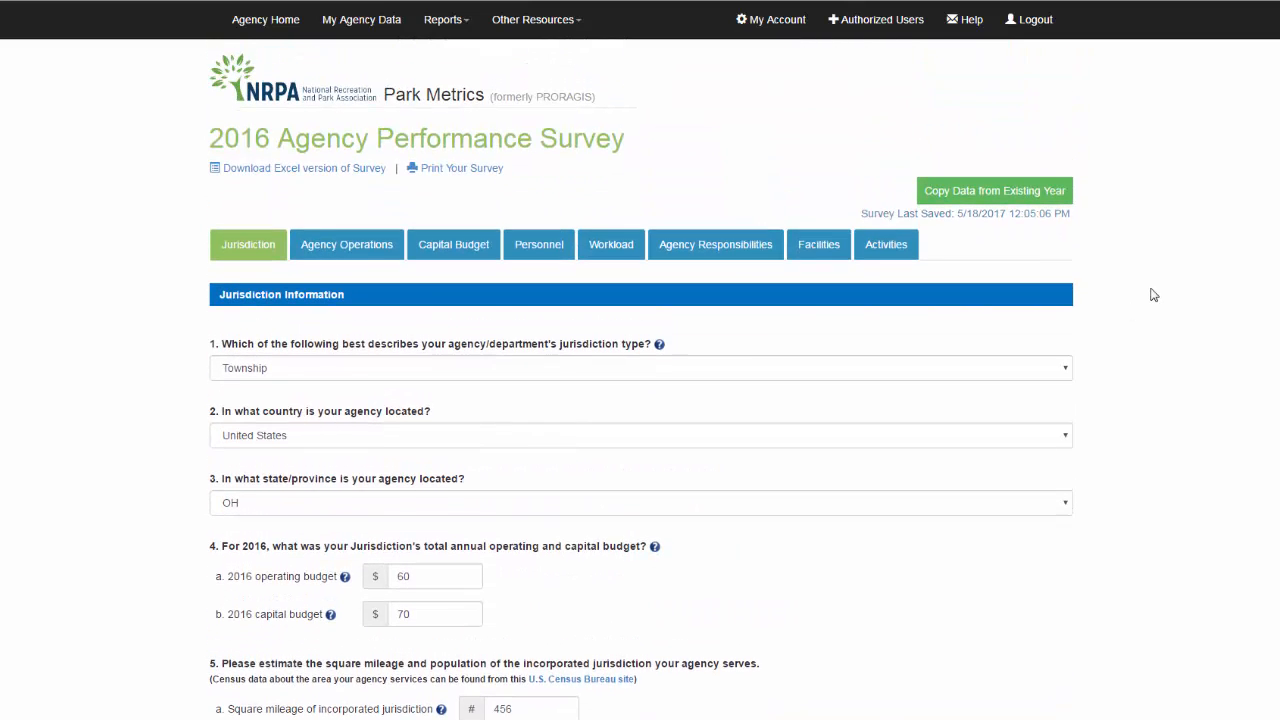
{"action": "left_click", "coordinate": [326, 251]}
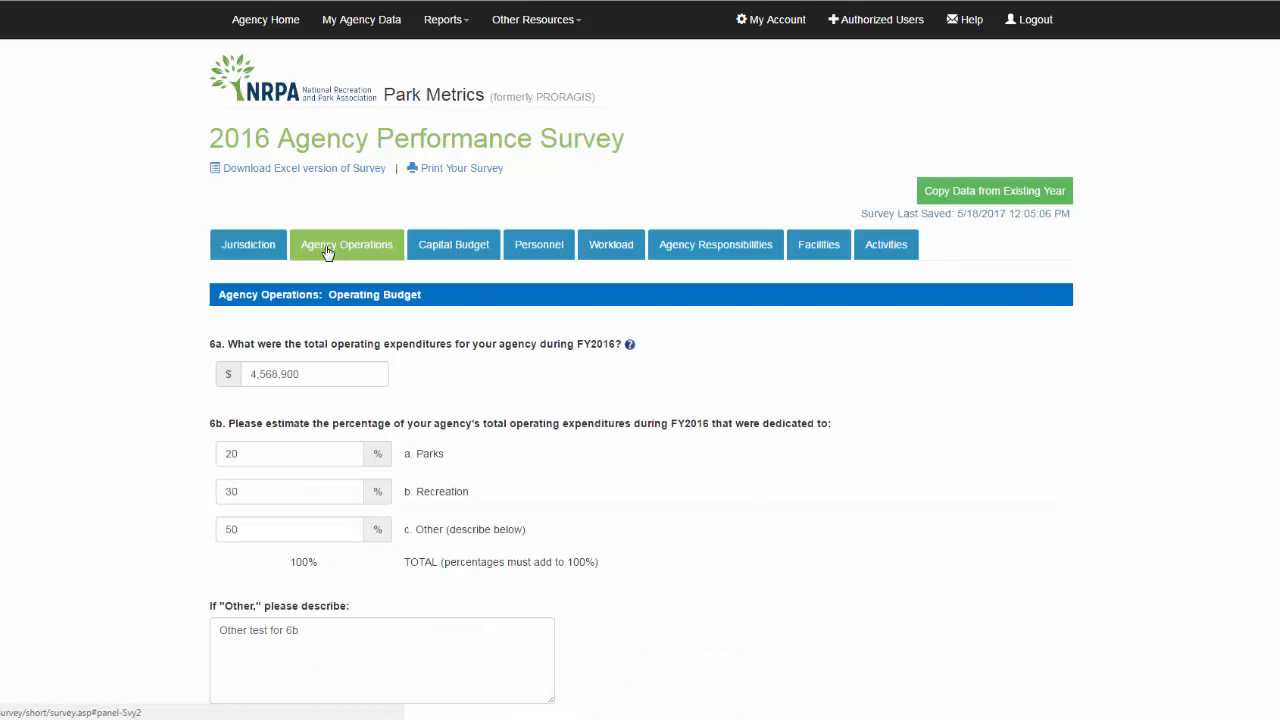
{"action": "scroll", "coordinate": [763, 449], "scroll_direction": "down", "scroll_amount": 5}
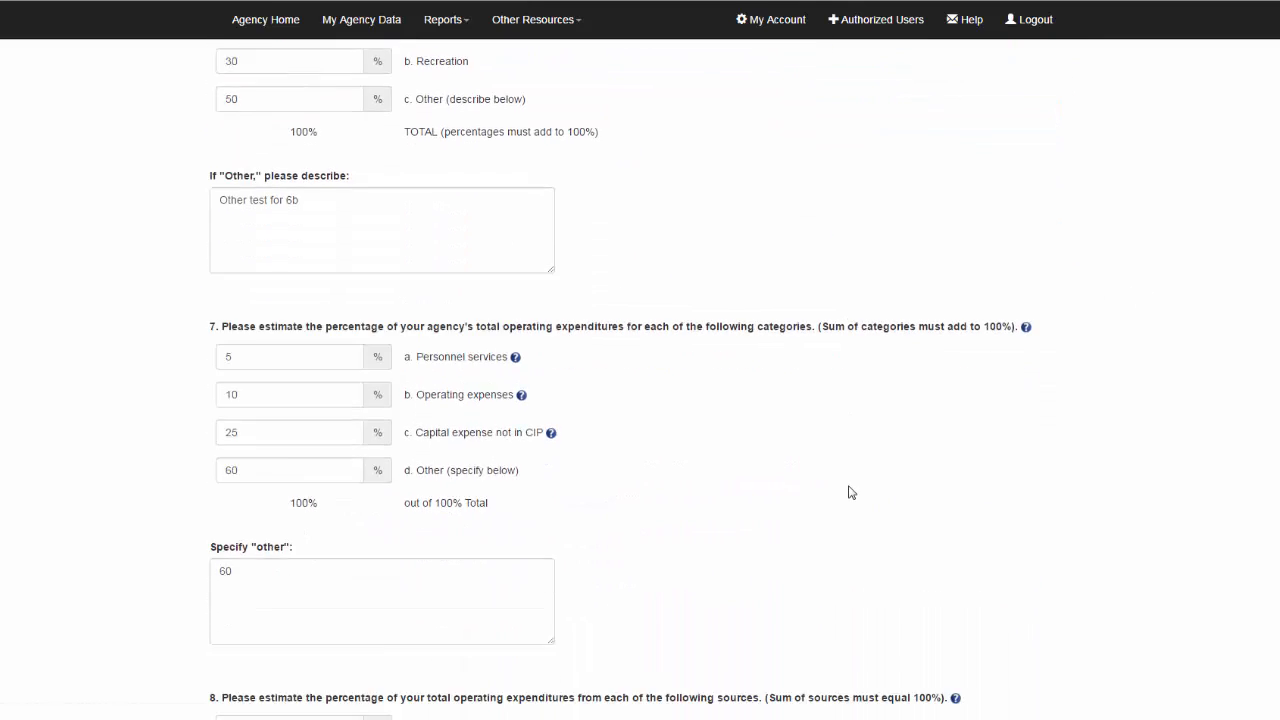
{"action": "scroll", "coordinate": [848, 492], "scroll_direction": "down", "scroll_amount": 8}
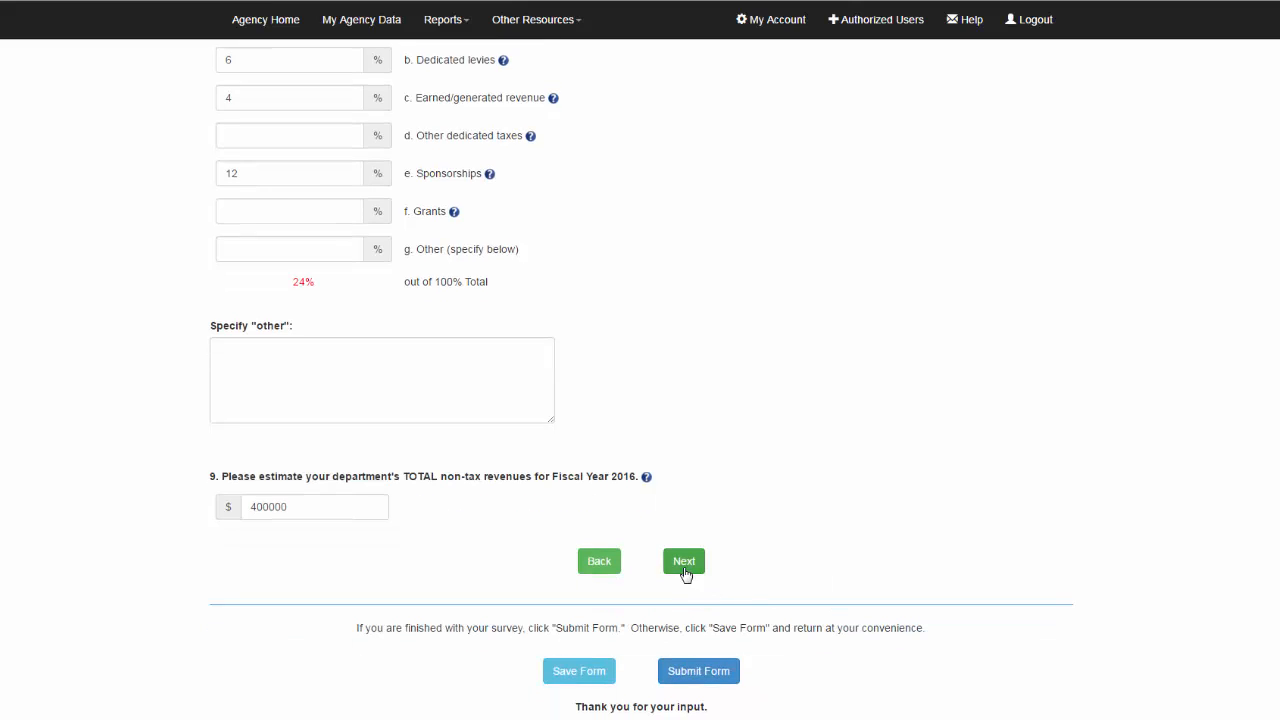
{"action": "left_click", "coordinate": [684, 562]}
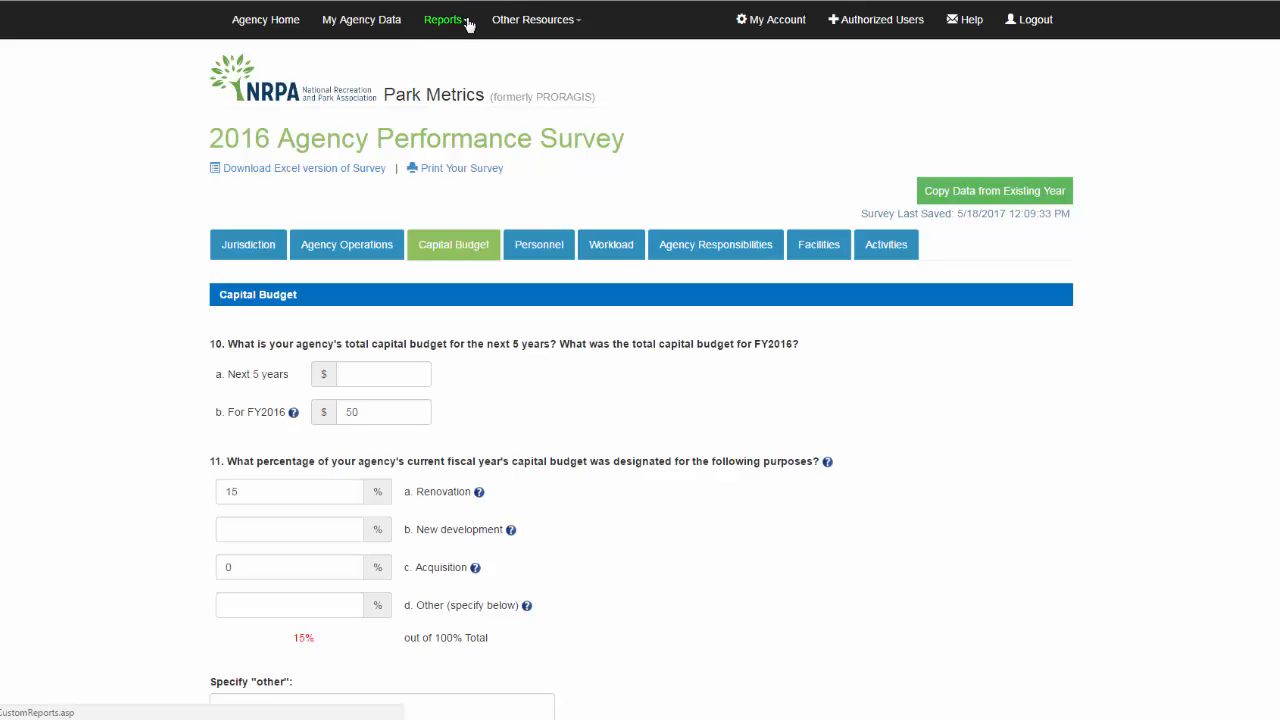
Open the Agency Performance Report and search for 2016 agencies with County jurisdictions in Ohio
{"action": "mouse_move", "coordinate": [467, 25]}
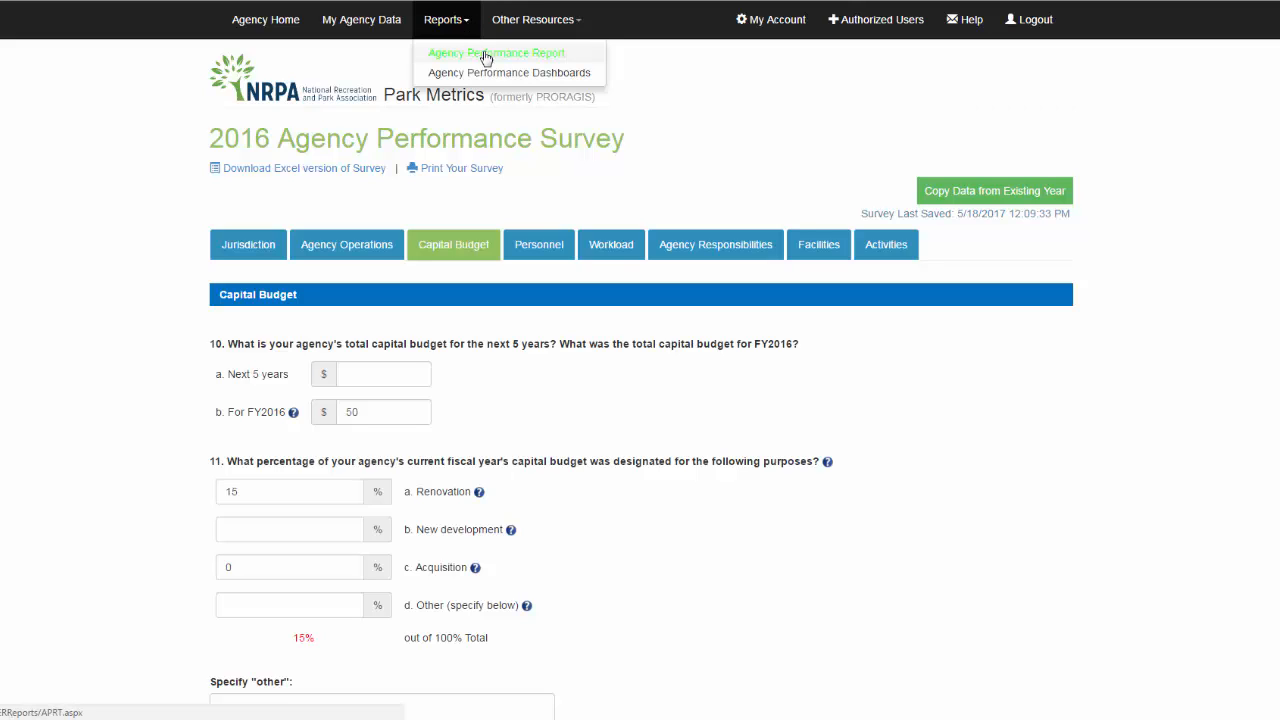
{"action": "left_click", "coordinate": [487, 60]}
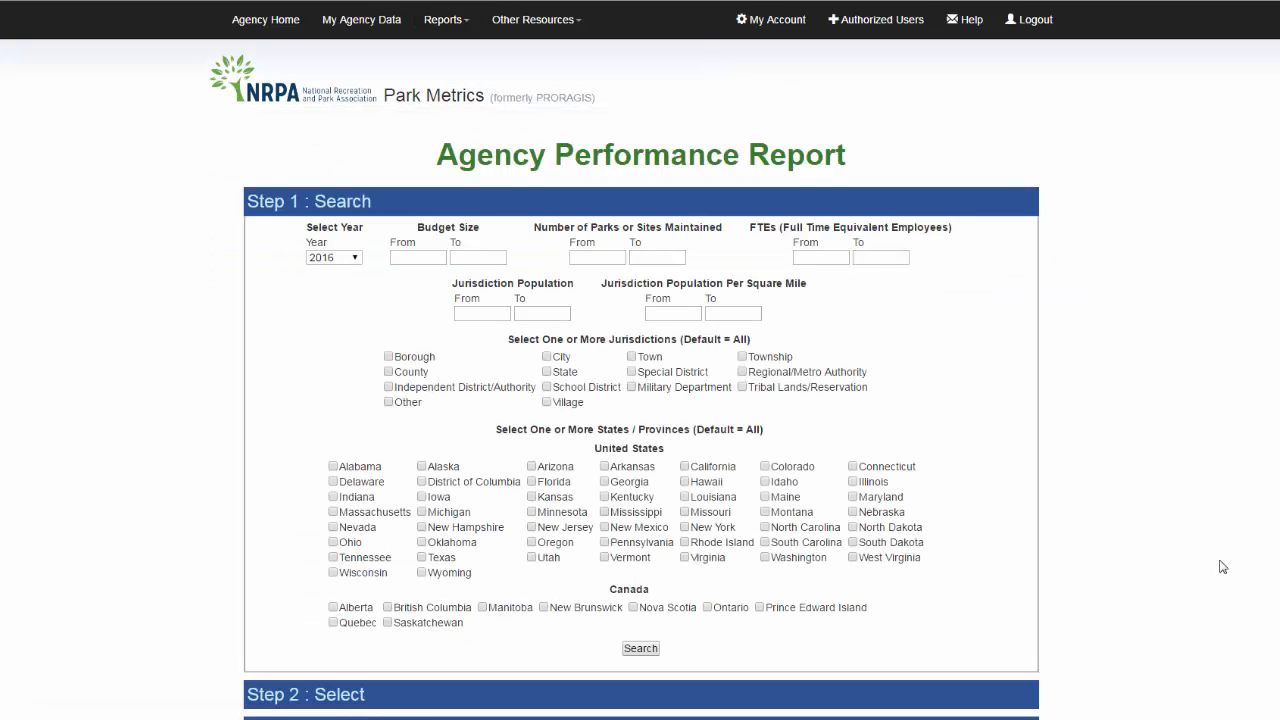
{"action": "scroll", "coordinate": [640, 380], "scroll_direction": "down", "scroll_amount": 1}
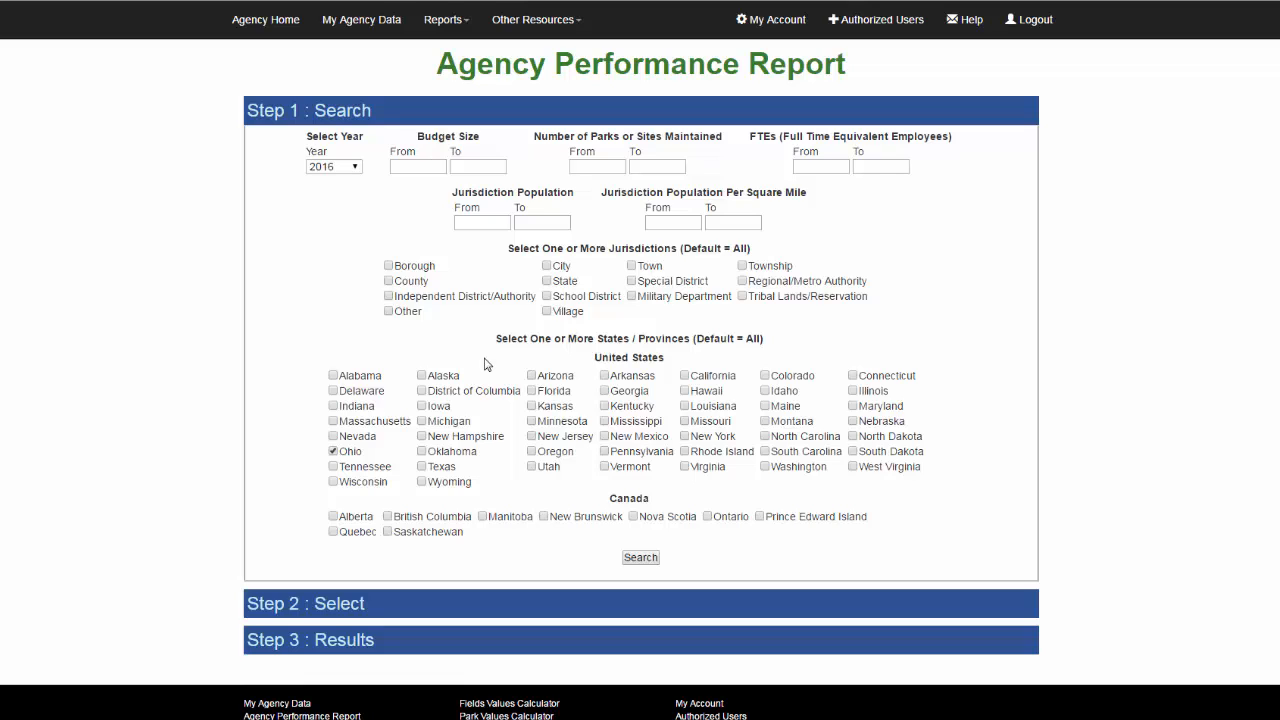
{"action": "left_click", "coordinate": [389, 282]}
{"action": "left_click", "coordinate": [640, 558]}
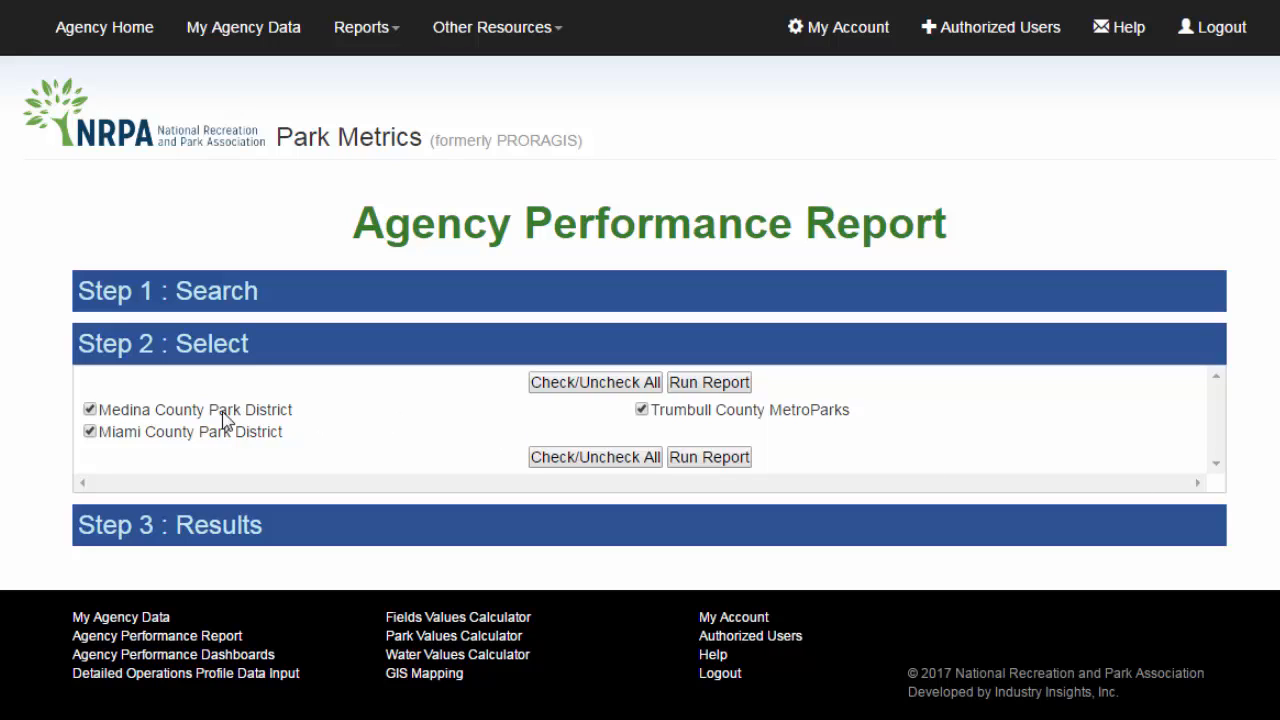
Exclude Medina County Park District from the selected agencies and run the report
{"action": "left_click", "coordinate": [90, 410]}
{"action": "left_click", "coordinate": [709, 460]}
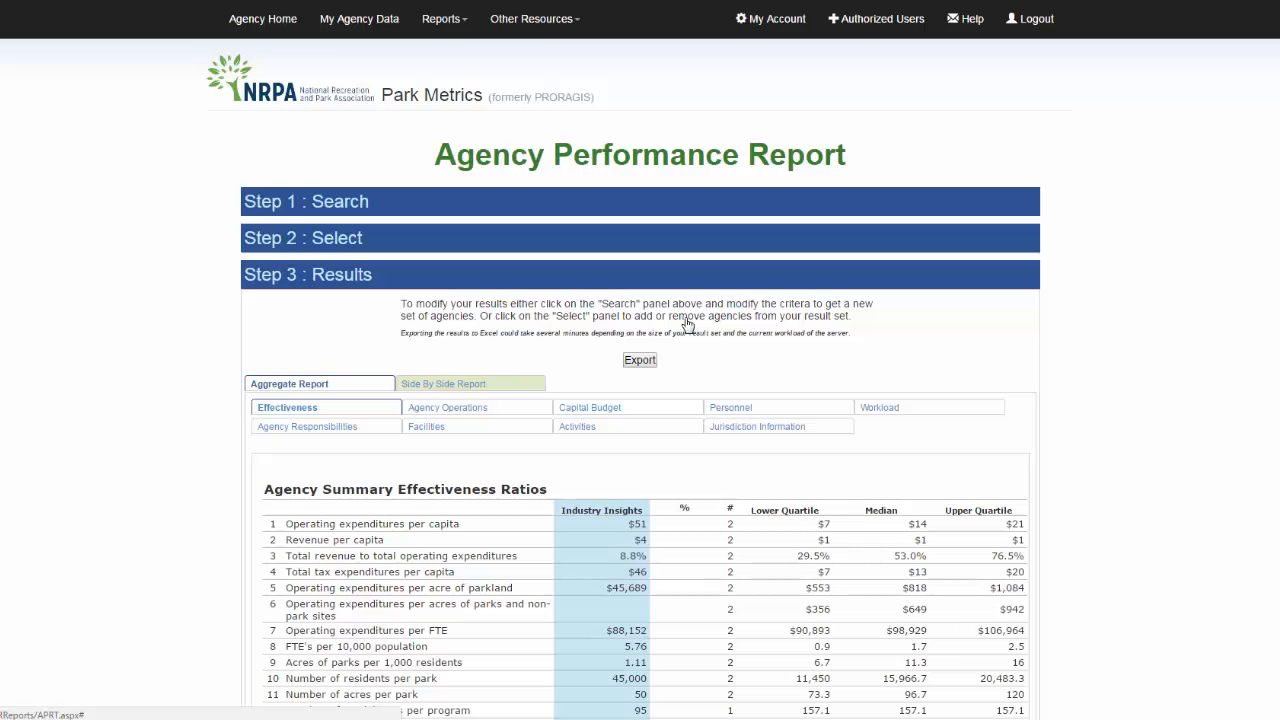
{"action": "scroll", "coordinate": [1140, 328], "scroll_direction": "down", "scroll_amount": 2}
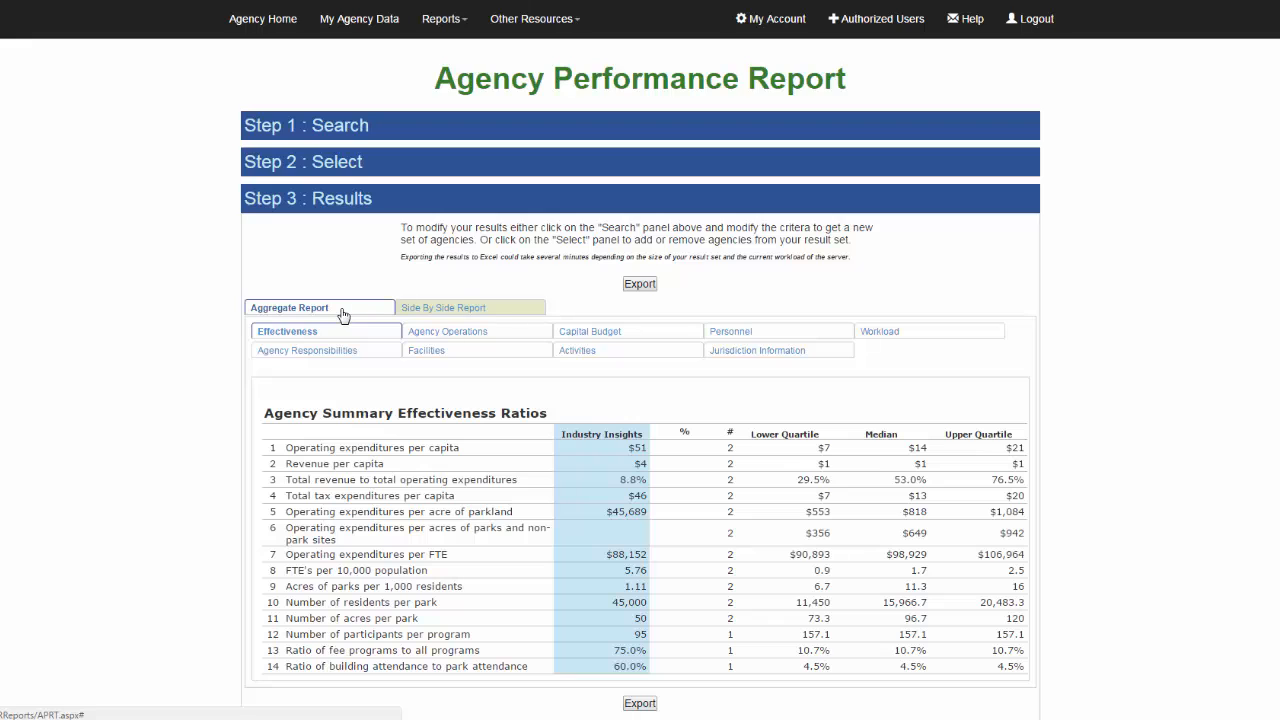
Show the results as a Side By Side Report and export them
{"action": "left_click", "coordinate": [462, 314]}
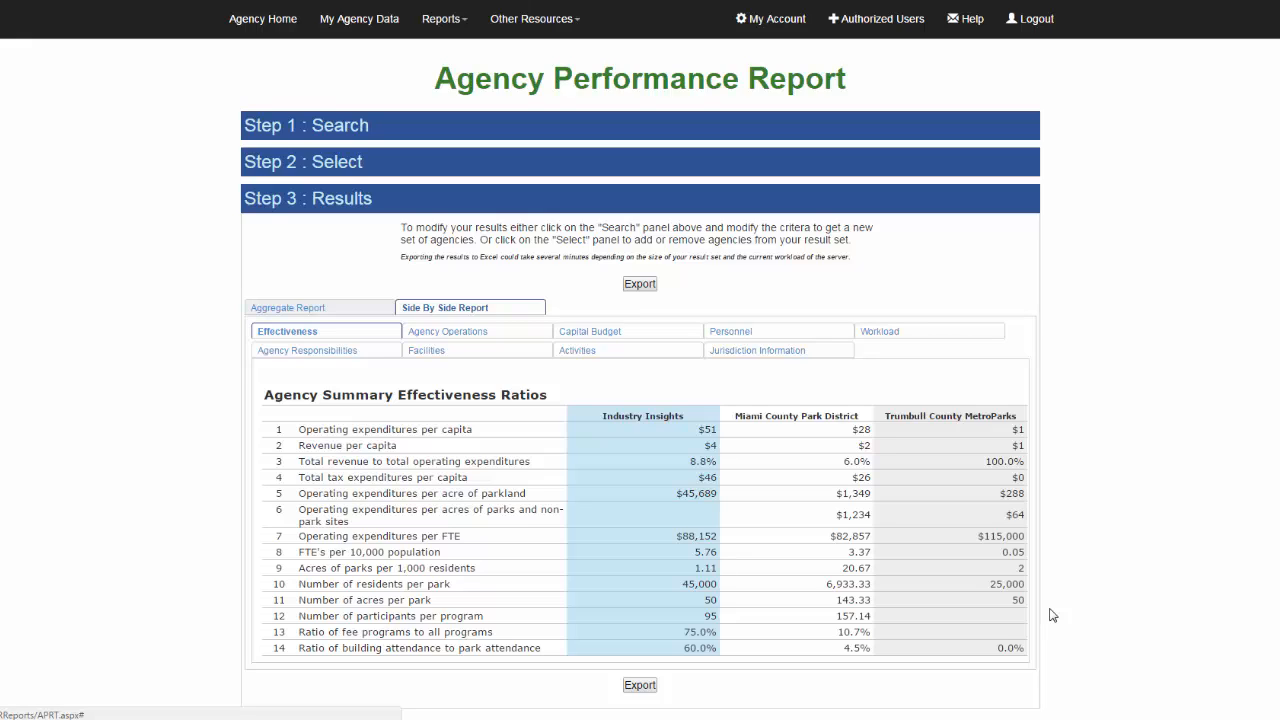
{"action": "left_click", "coordinate": [634, 687]}
Reopen the search panel, then go to the Agency Performance Dashboards page
{"action": "left_click", "coordinate": [316, 125]}
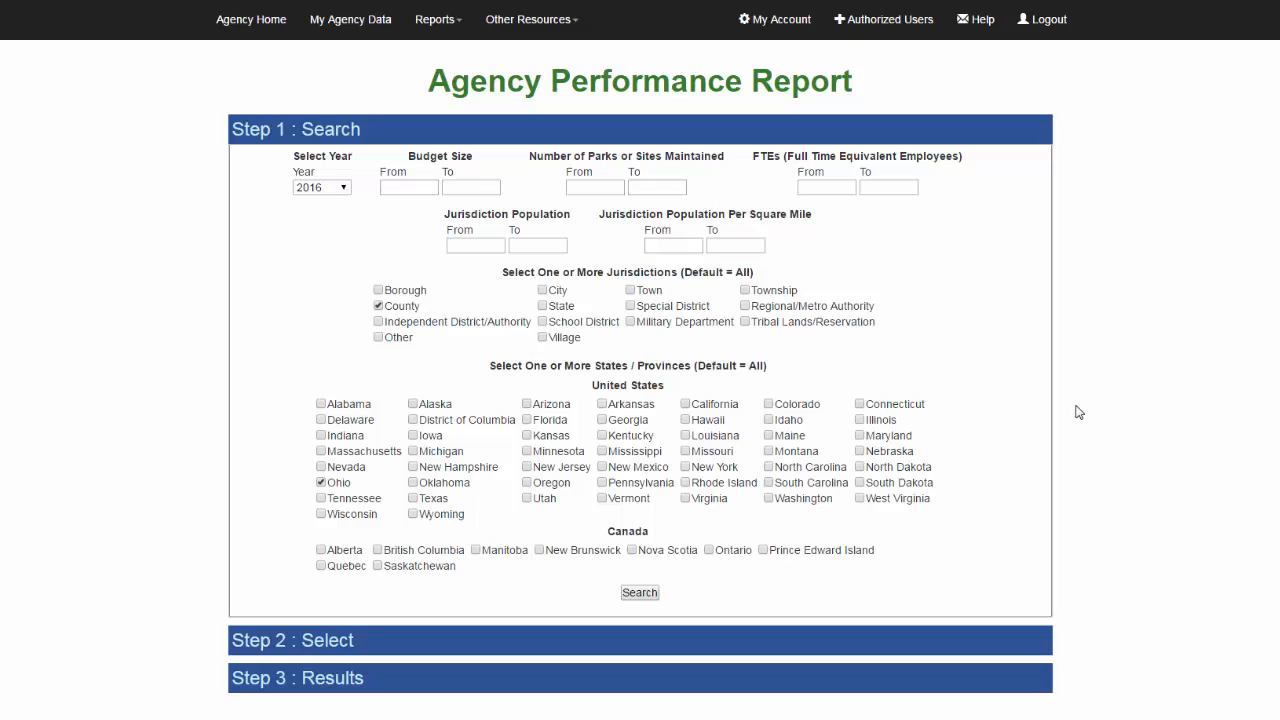
{"action": "left_click", "coordinate": [436, 22]}
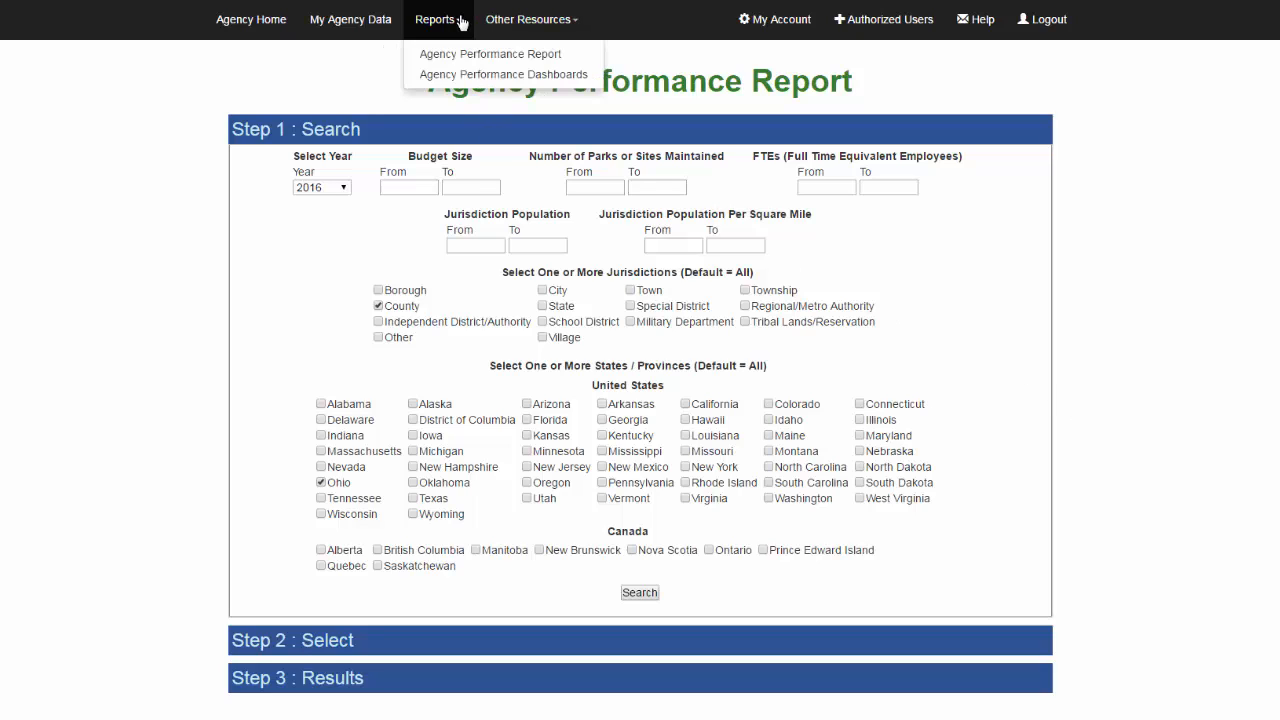
{"action": "left_click", "coordinate": [462, 75]}
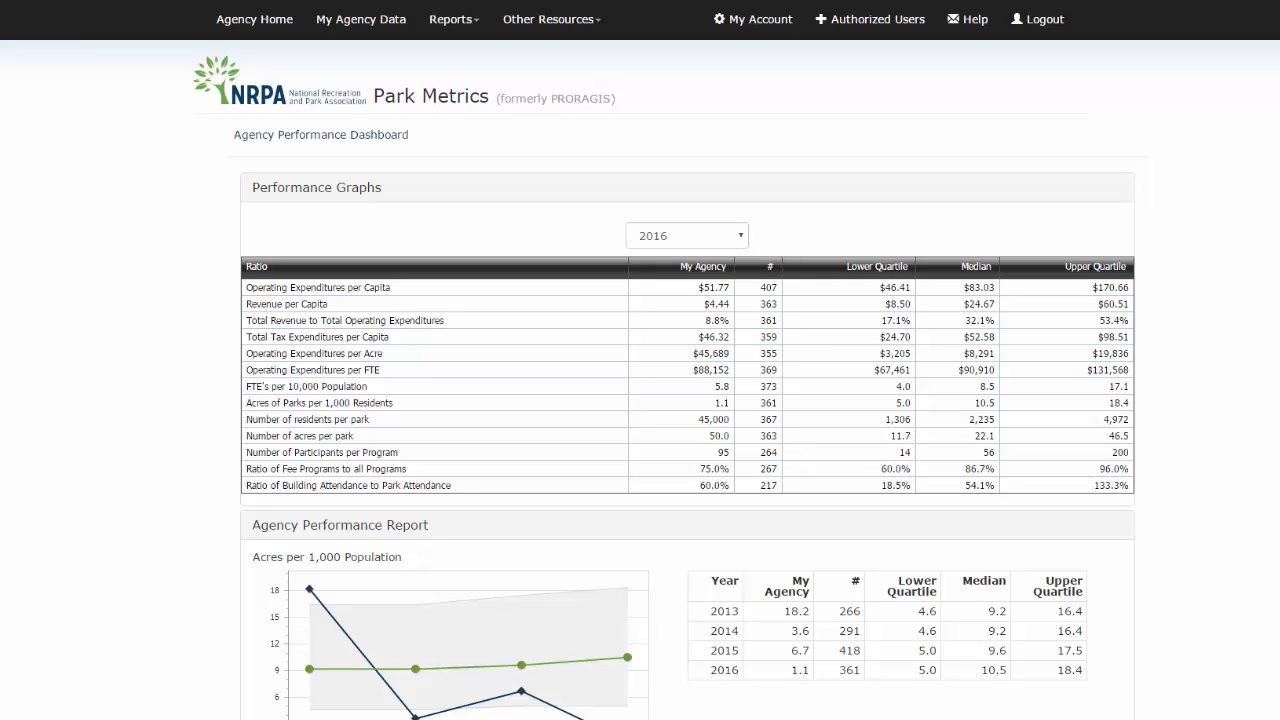
Scroll through the dashboard's performance graphs and yearly comparison tables
{"action": "scroll", "coordinate": [640, 380], "scroll_direction": "down", "scroll_amount": 2}
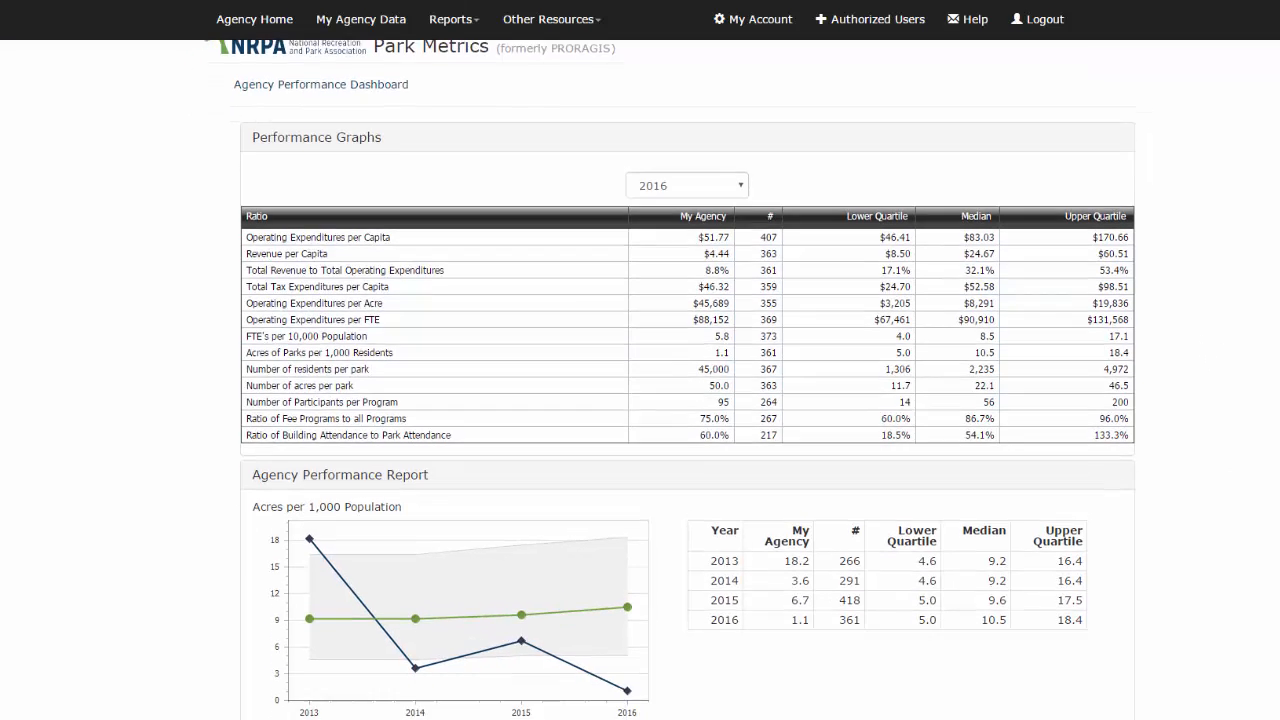
{"action": "scroll", "coordinate": [640, 380], "scroll_direction": "down", "scroll_amount": 4}
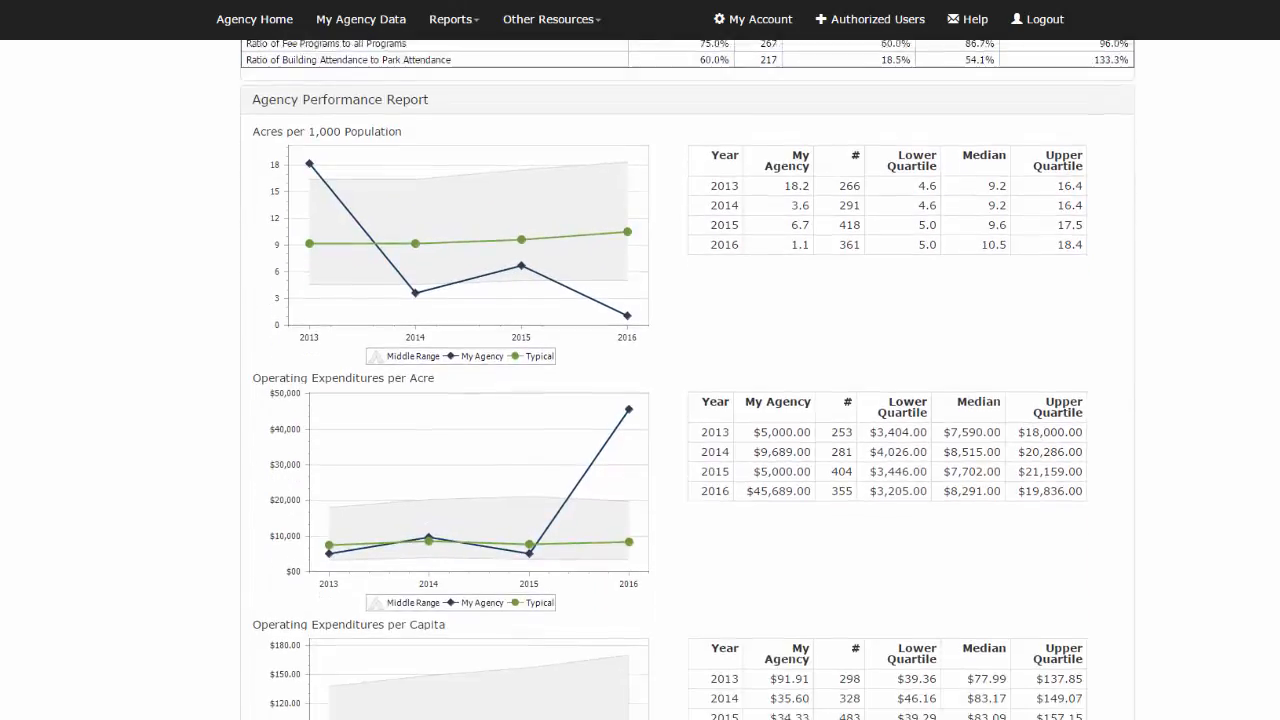
{"action": "scroll", "coordinate": [640, 380], "scroll_direction": "down", "scroll_amount": 3}
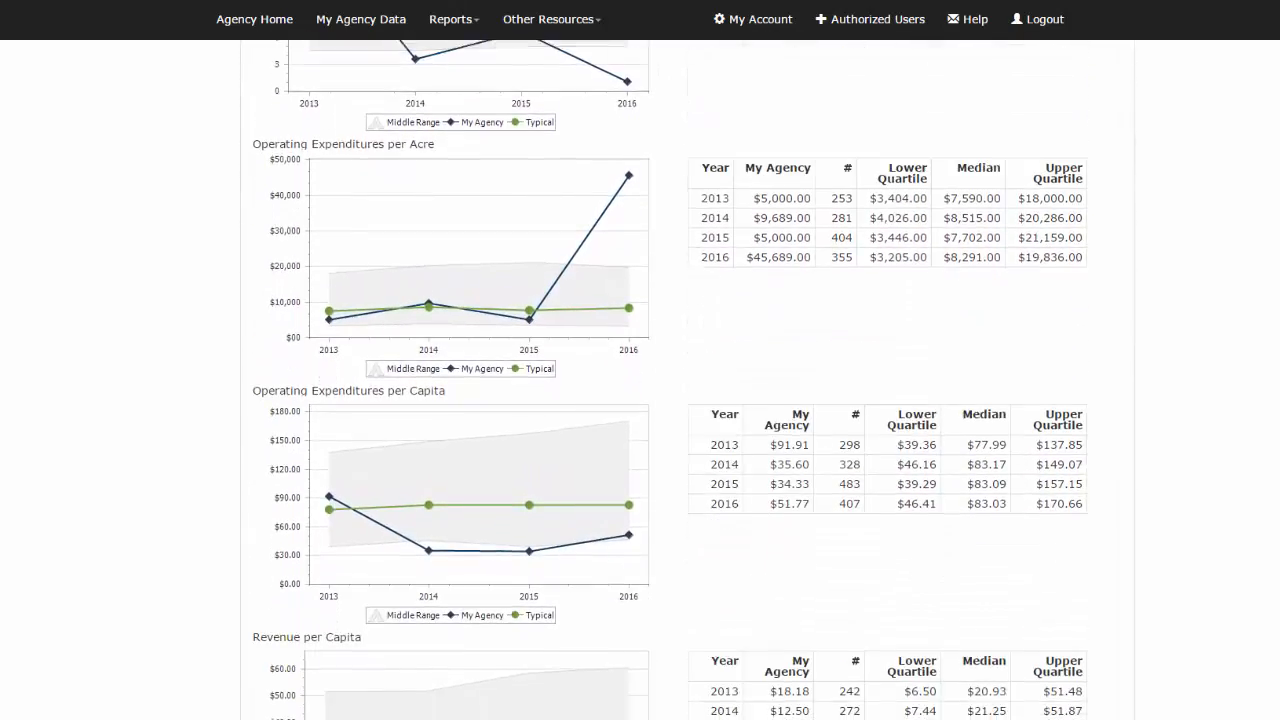
{"action": "scroll", "coordinate": [640, 380], "scroll_direction": "down", "scroll_amount": 3}
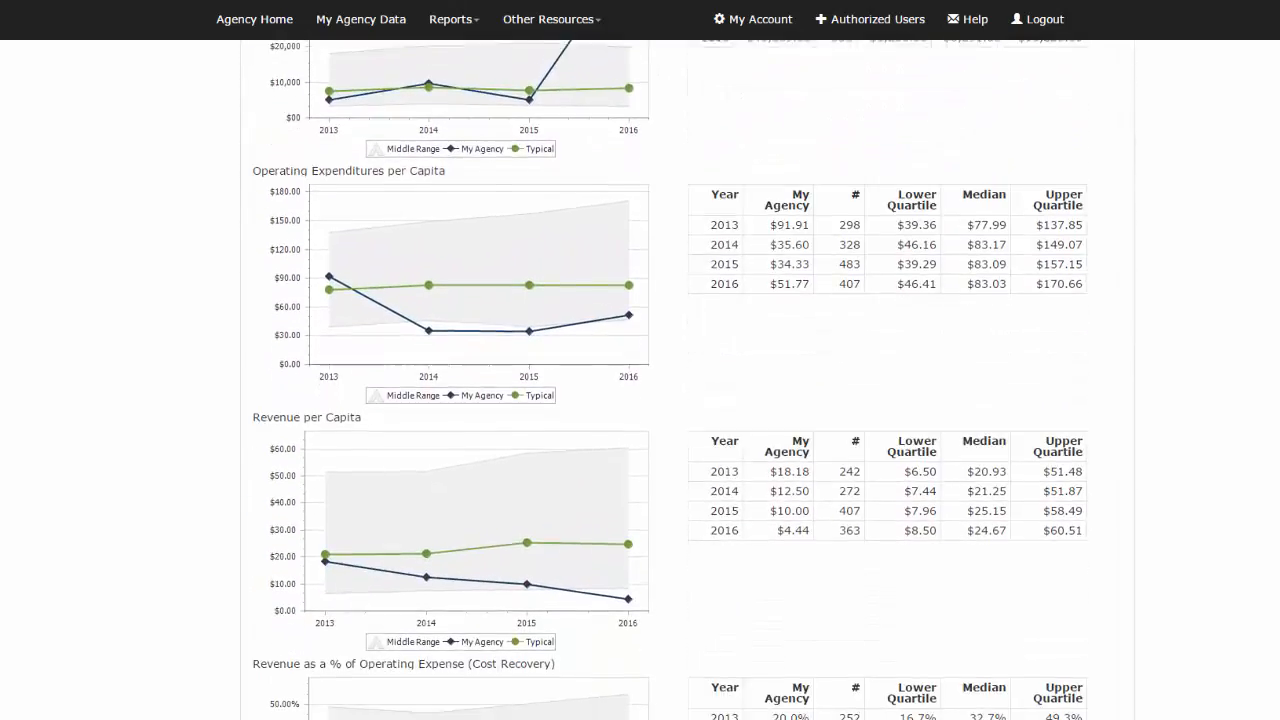
{"action": "scroll", "coordinate": [640, 380], "scroll_direction": "down", "scroll_amount": 2}
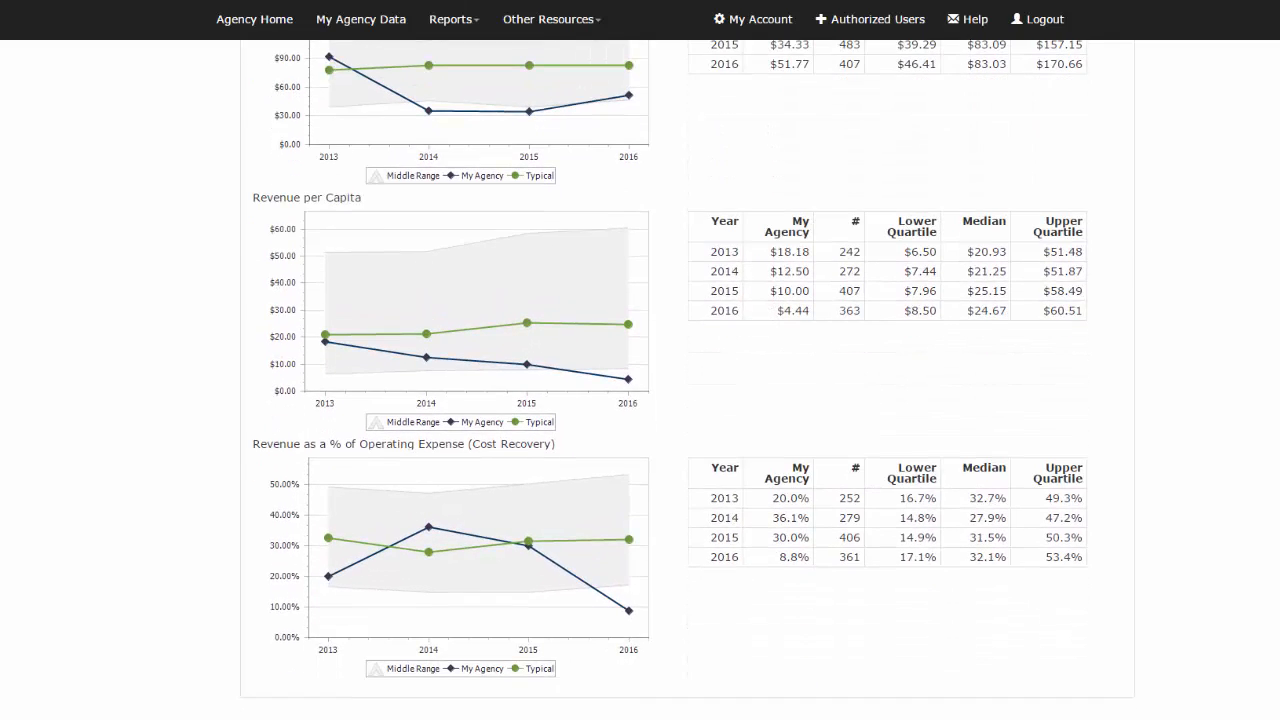
{"action": "scroll", "coordinate": [640, 380], "scroll_direction": "down", "scroll_amount": 1}
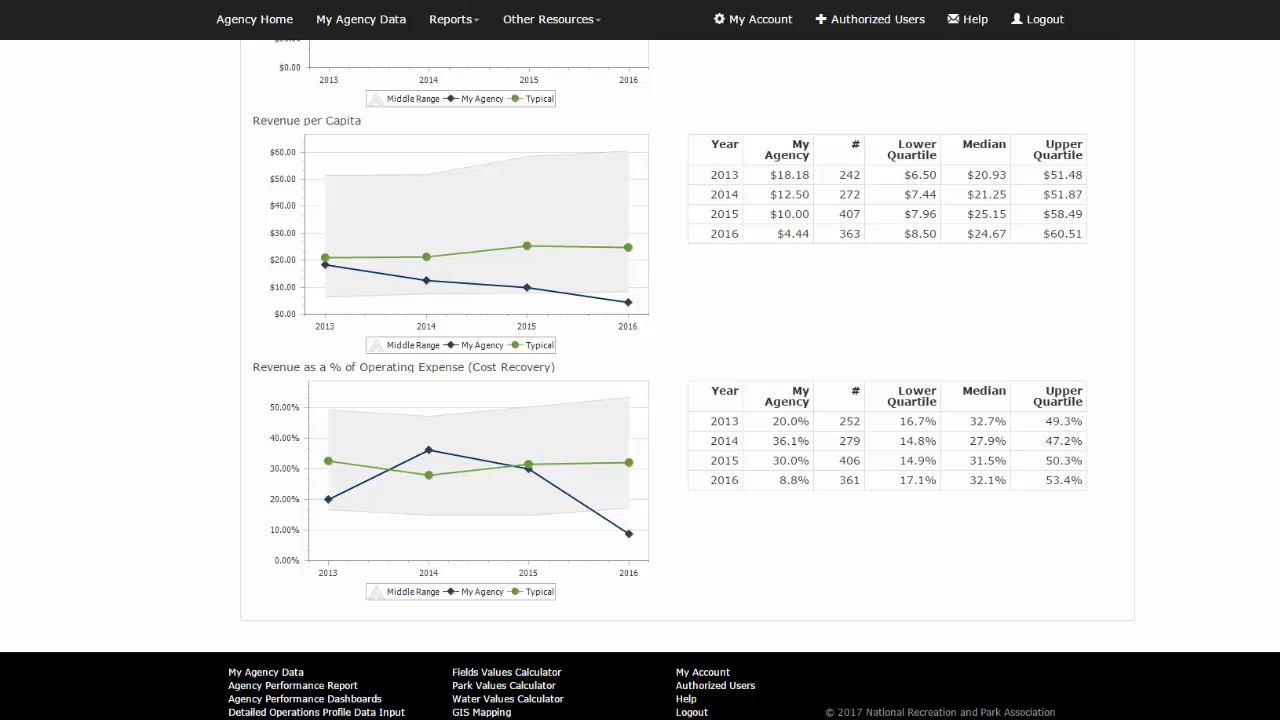
{"action": "scroll", "coordinate": [640, 380], "scroll_direction": "up", "scroll_amount": 14}
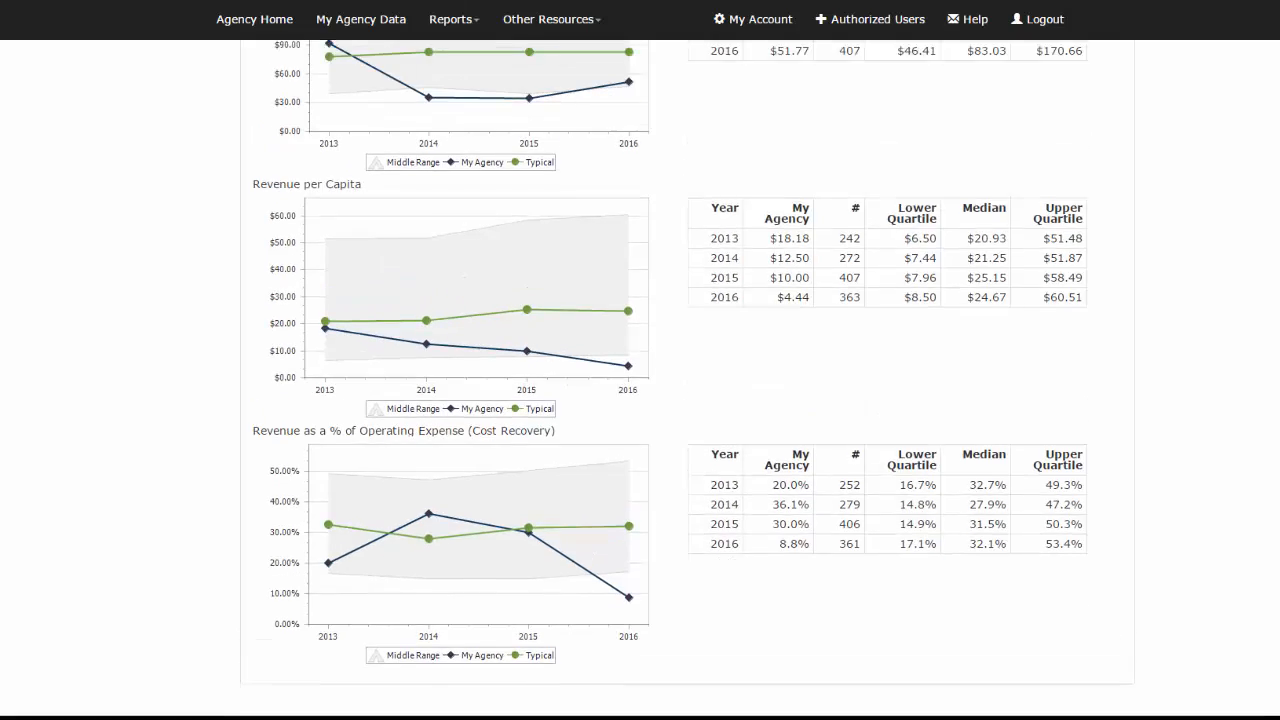
{"action": "scroll", "coordinate": [640, 380], "scroll_direction": "up", "scroll_amount": 1}
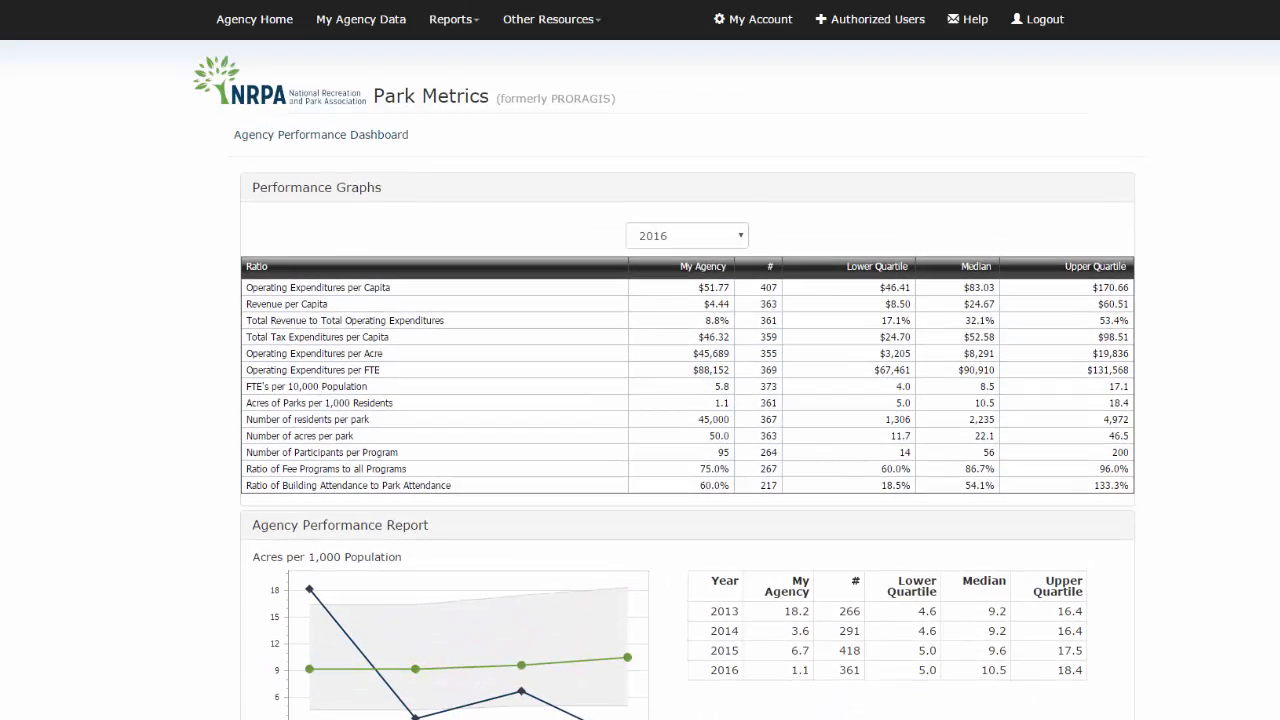